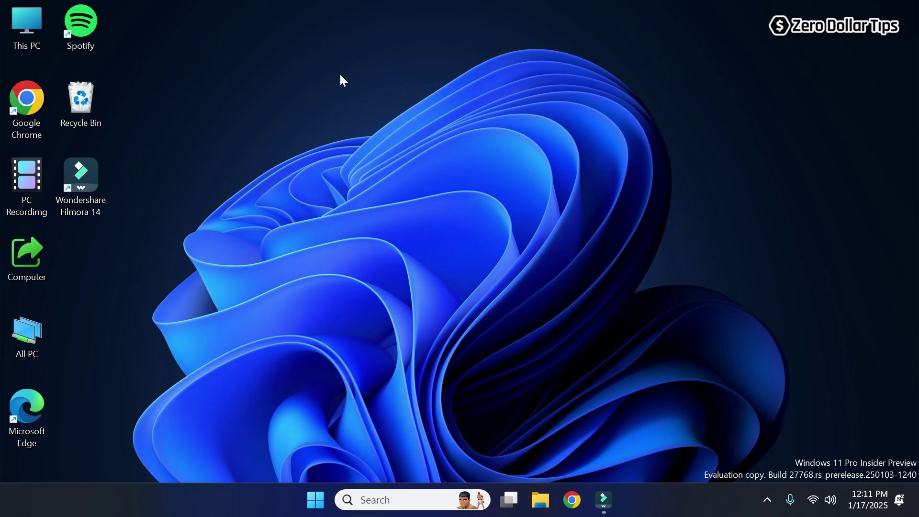
# Start a new shortcut from the desktop's New menu.
pyautogui.rightClick(327, 87)
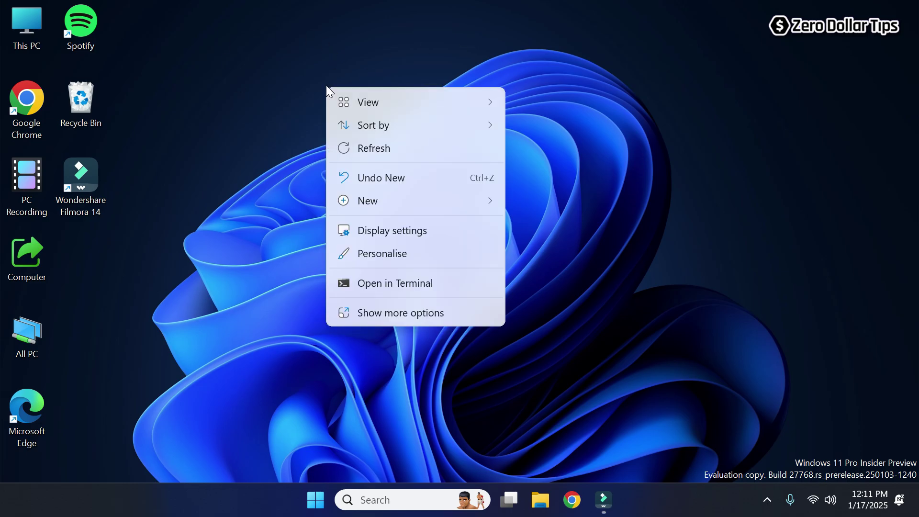
pyautogui.click(376, 200)
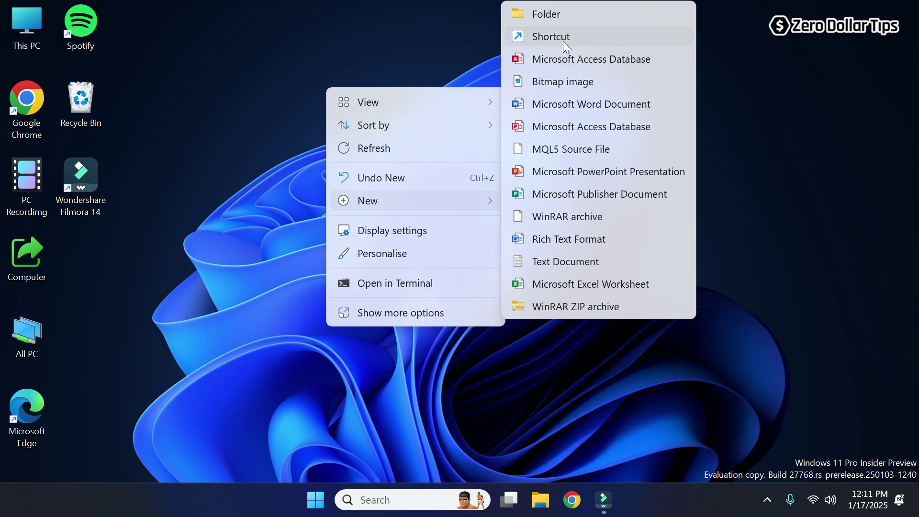
pyautogui.click(547, 37)
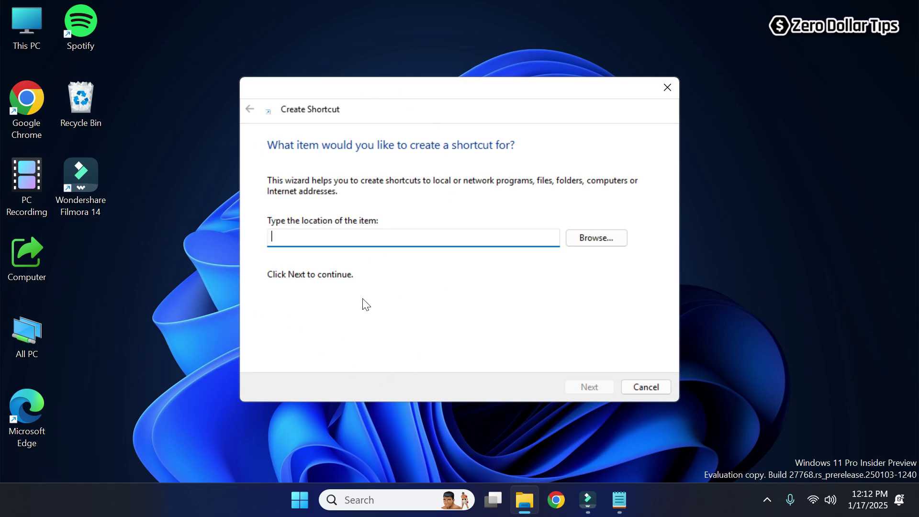
# Copy the 'shutdown /s /t 0' line from the Notepad note, then minimize Notepad.
pyautogui.click(619, 500)
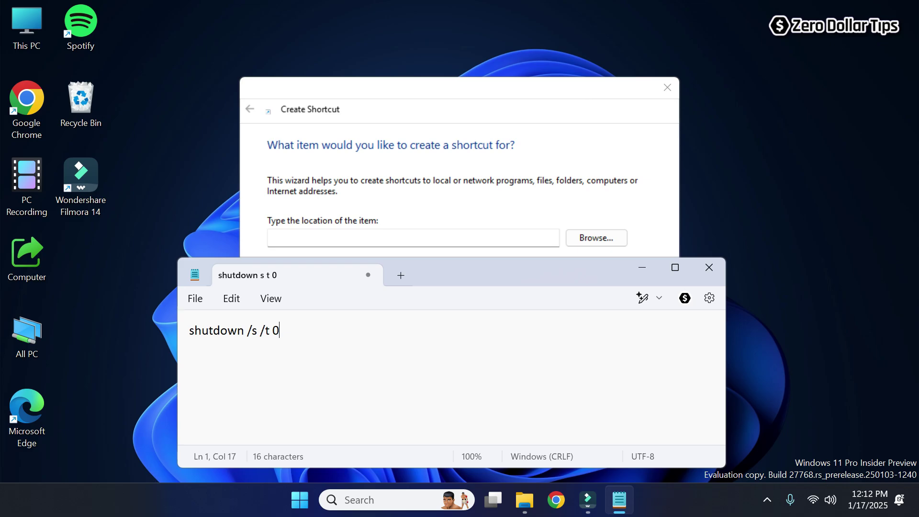
pyautogui.tripleClick(321, 338)
pyautogui.rightClick(209, 329)
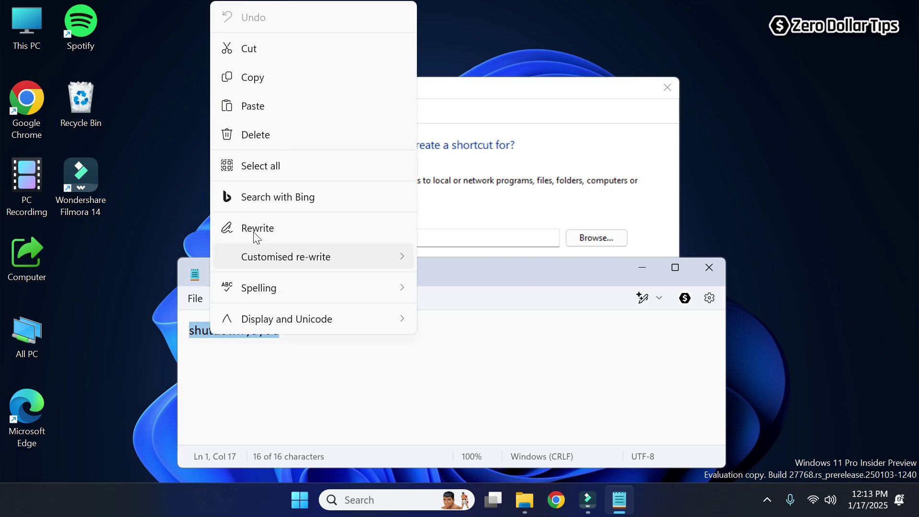
pyautogui.click(277, 79)
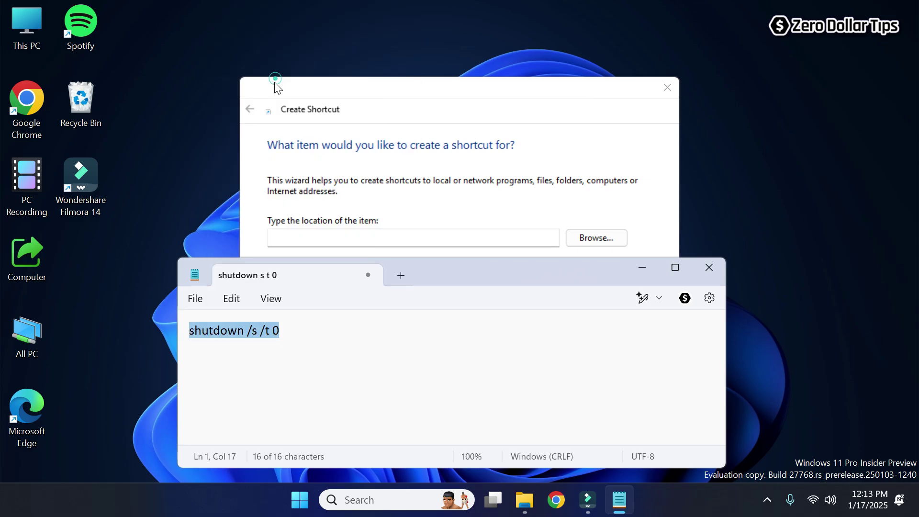
pyautogui.click(642, 267)
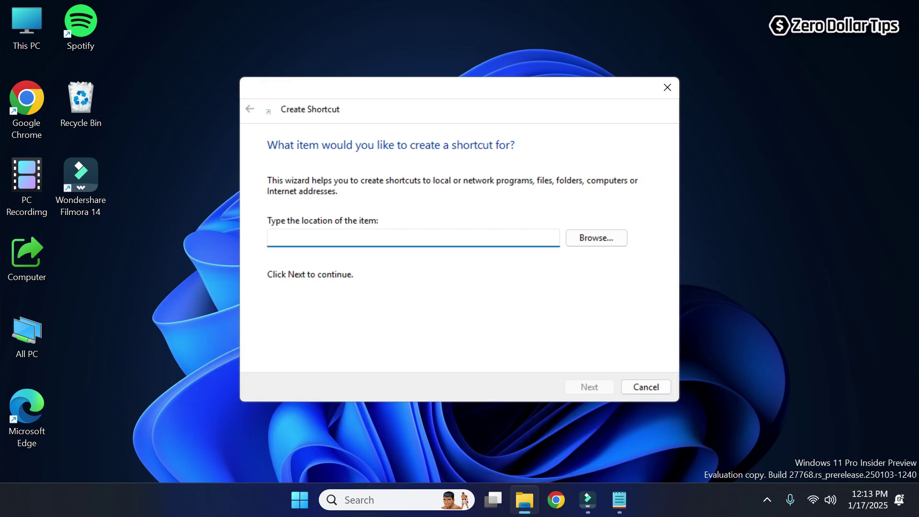
# Paste 'shutdown /s /t 0' as the shortcut location and continue to naming.
pyautogui.rightClick(301, 242)
pyautogui.click(353, 302)
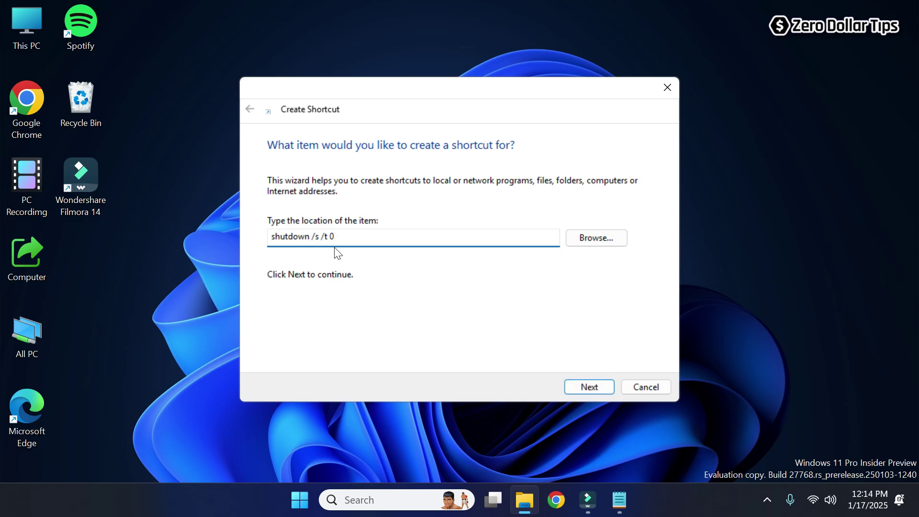
pyautogui.click(588, 387)
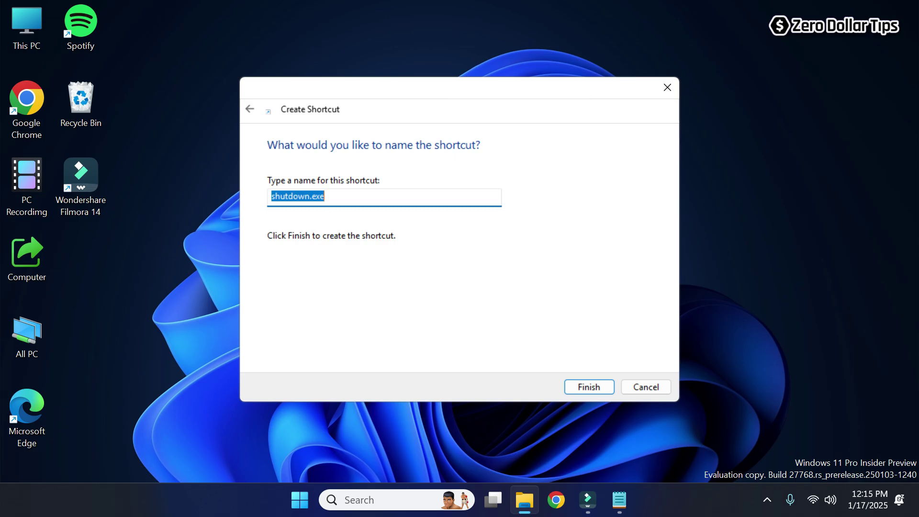
pyautogui.write('Shut D')
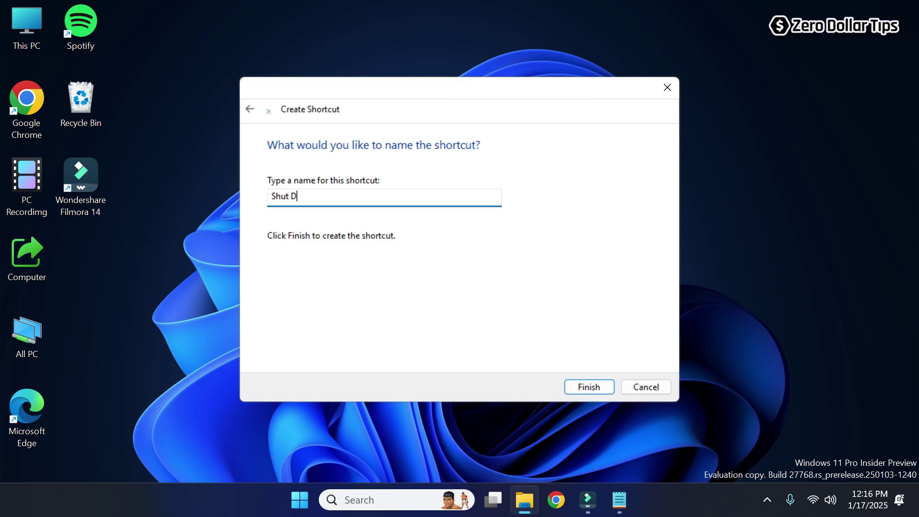
pyautogui.write('own')
# Finish the wizard so the 'Shut Down' shortcut appears on the desktop.
pyautogui.click(585, 386)
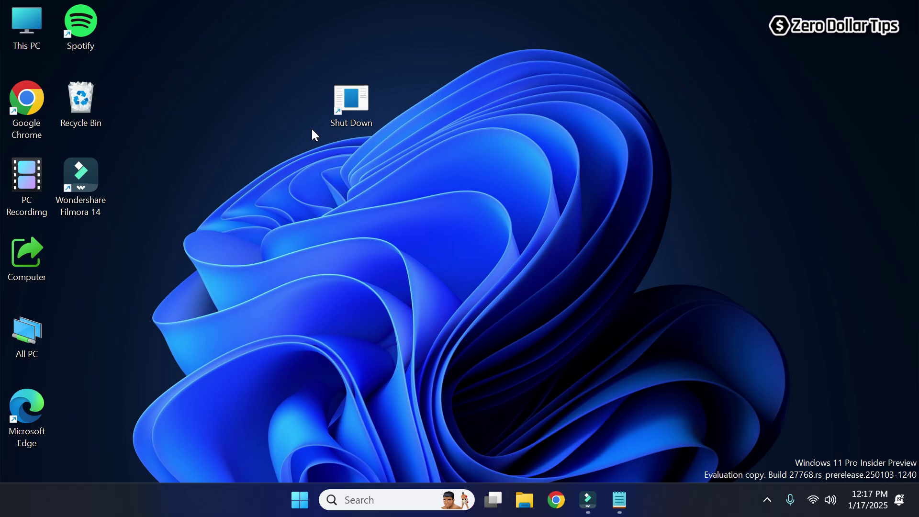
# Open the Properties window of the Shut Down desktop shortcut.
pyautogui.rightClick(350, 120)
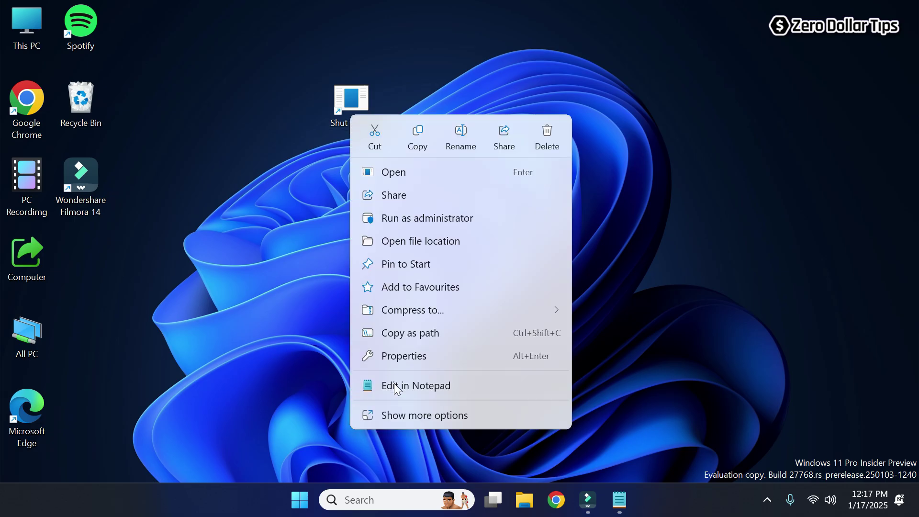
pyautogui.click(404, 357)
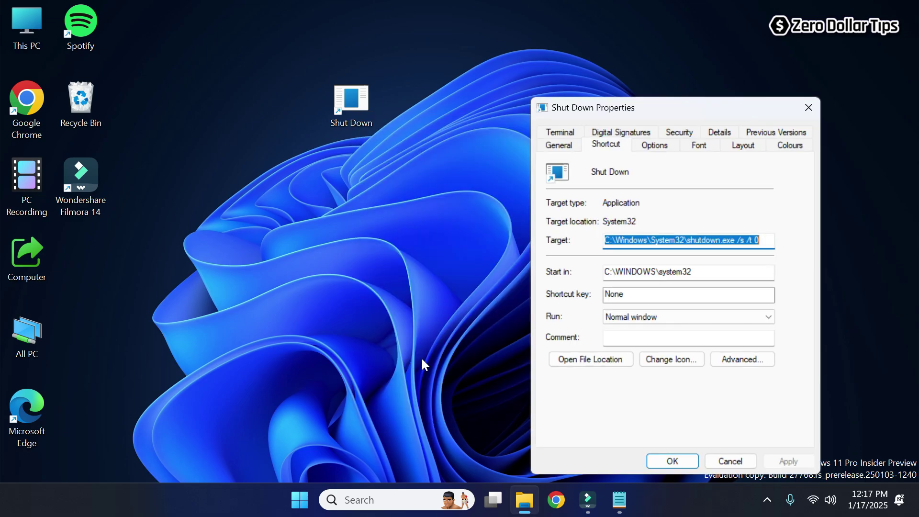
# Give the Shut Down shortcut the red power icon and save the change.
pyautogui.click(666, 361)
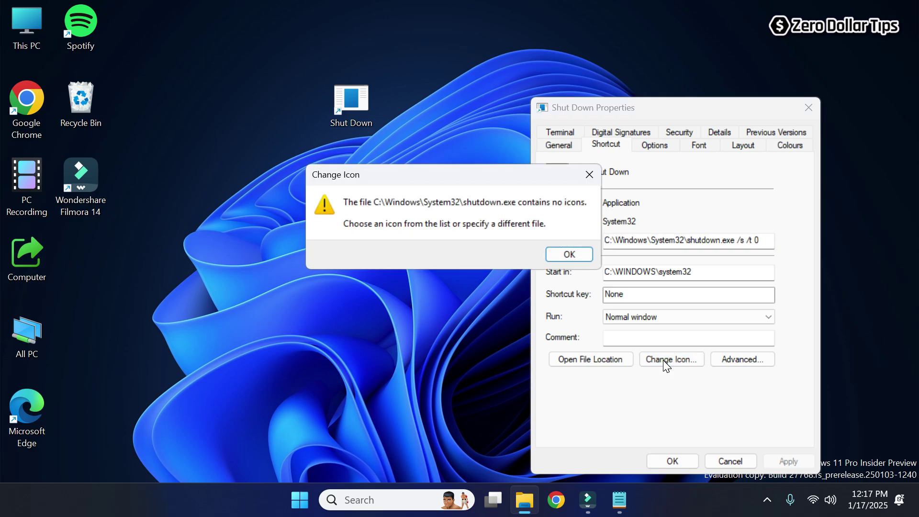
pyautogui.click(569, 255)
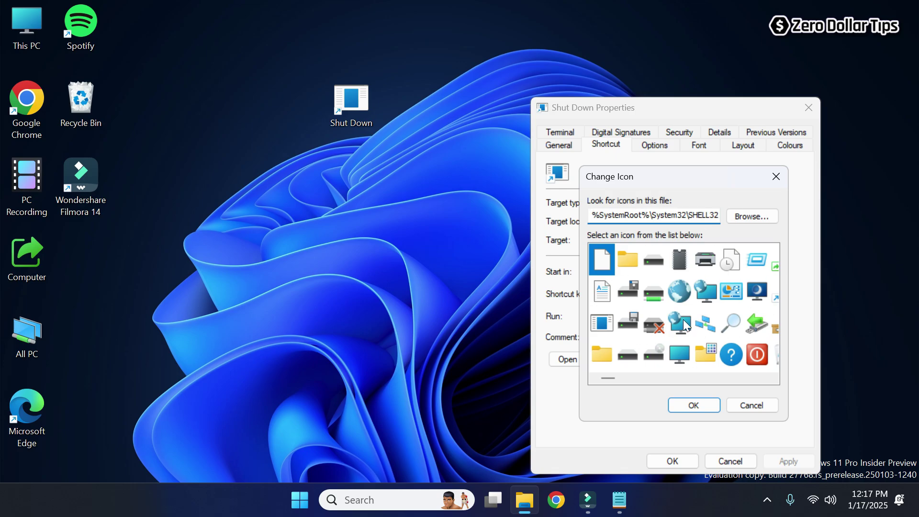
pyautogui.moveTo(609, 378)
pyautogui.mouseDown()
pyautogui.moveTo(631, 378)
pyautogui.moveTo(599, 379)
pyautogui.mouseUp()
pyautogui.click(757, 358)
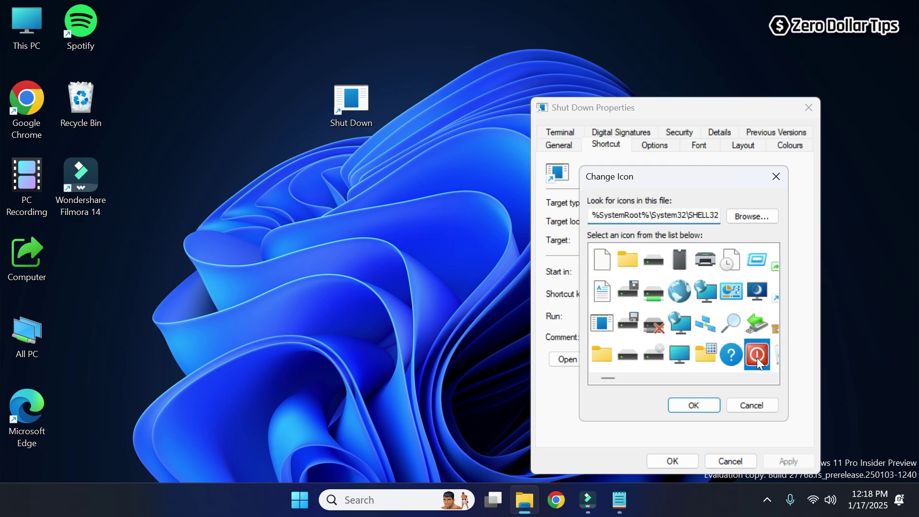
pyautogui.click(687, 405)
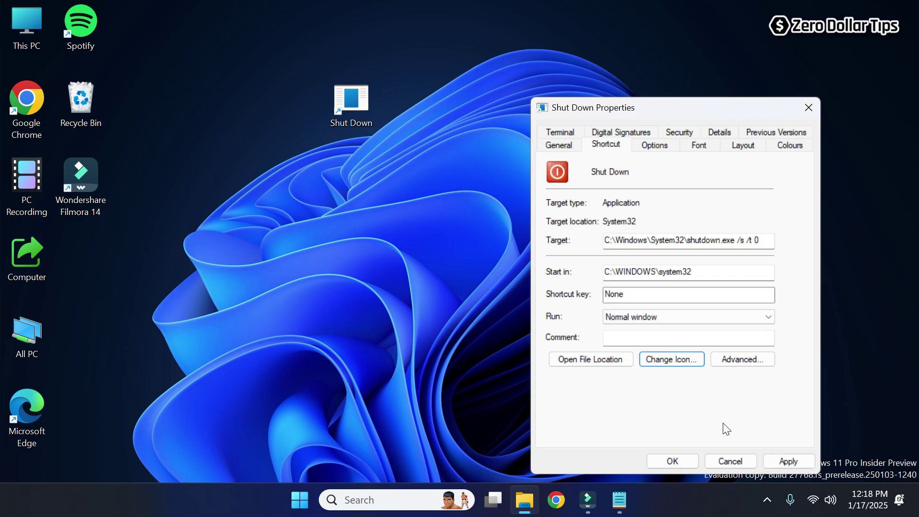
pyautogui.click(788, 461)
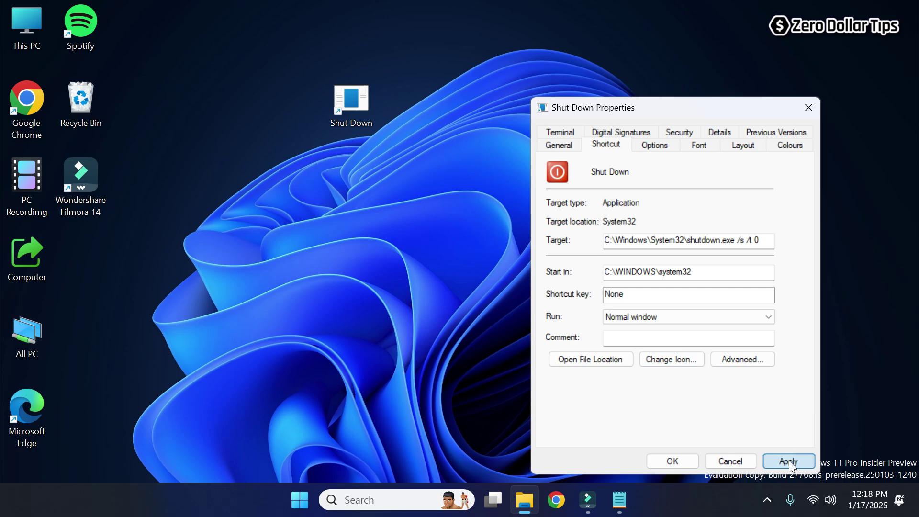
pyautogui.click(670, 461)
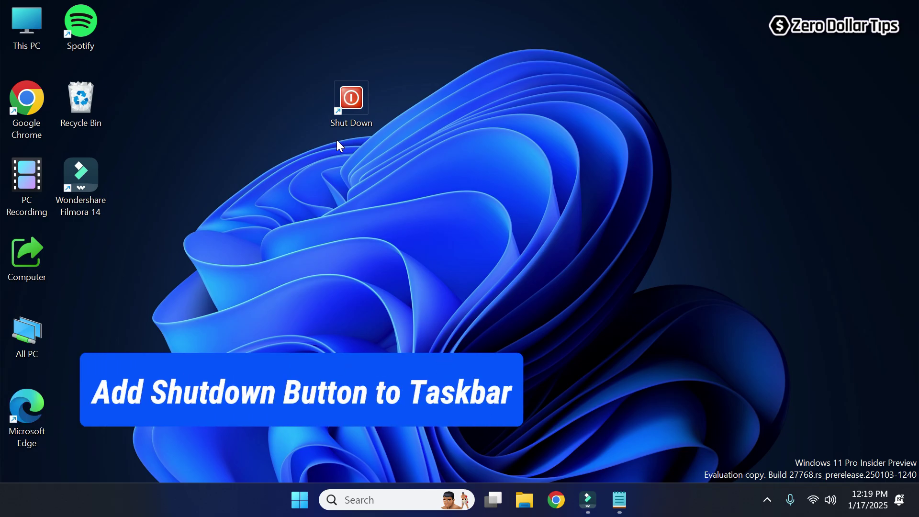
# Bring up the Shut Down shortcut's full classic options menu, showing Pin to taskbar.
pyautogui.rightClick(348, 102)
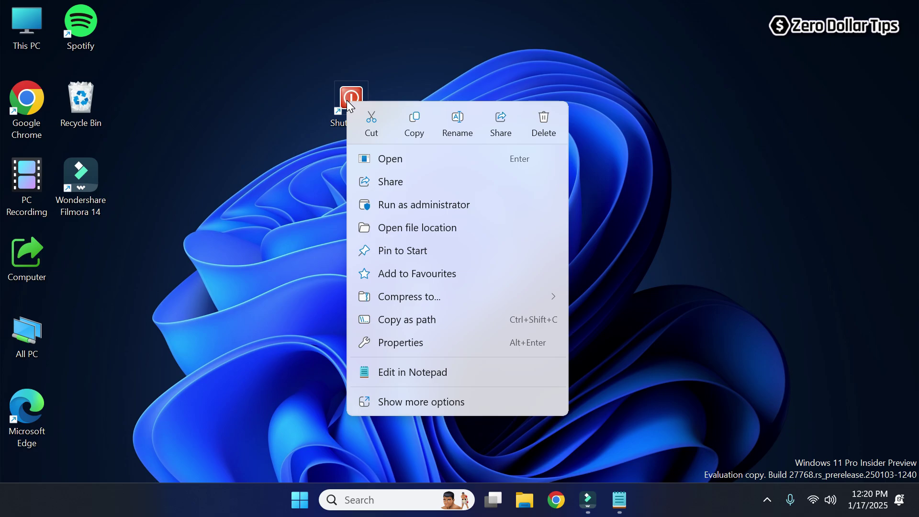
pyautogui.click(454, 402)
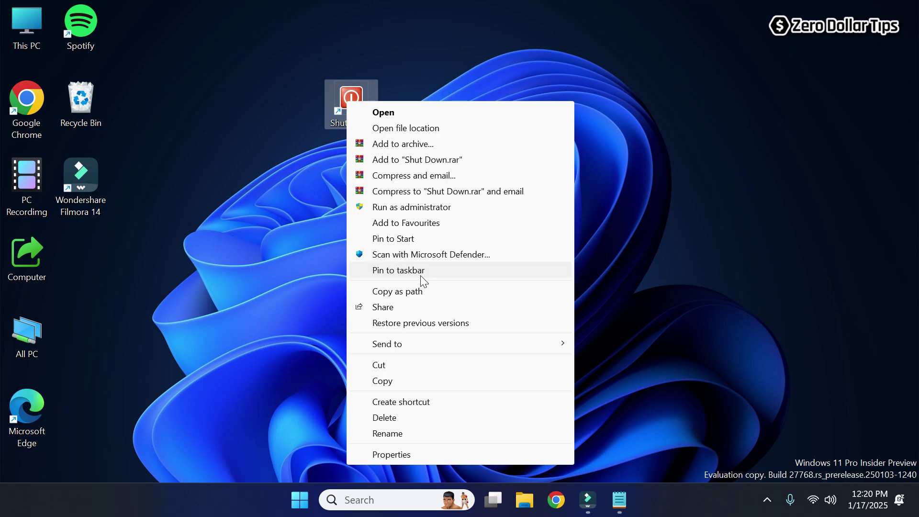
pyautogui.click(395, 271)
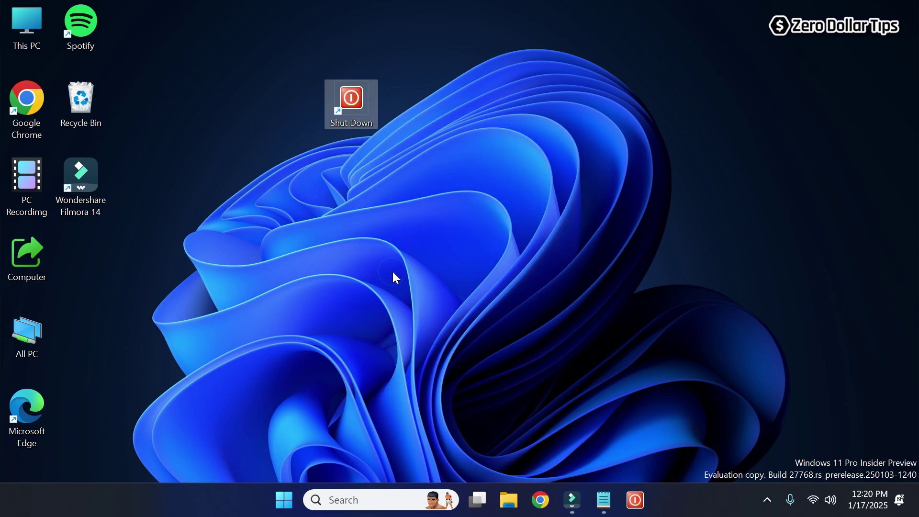